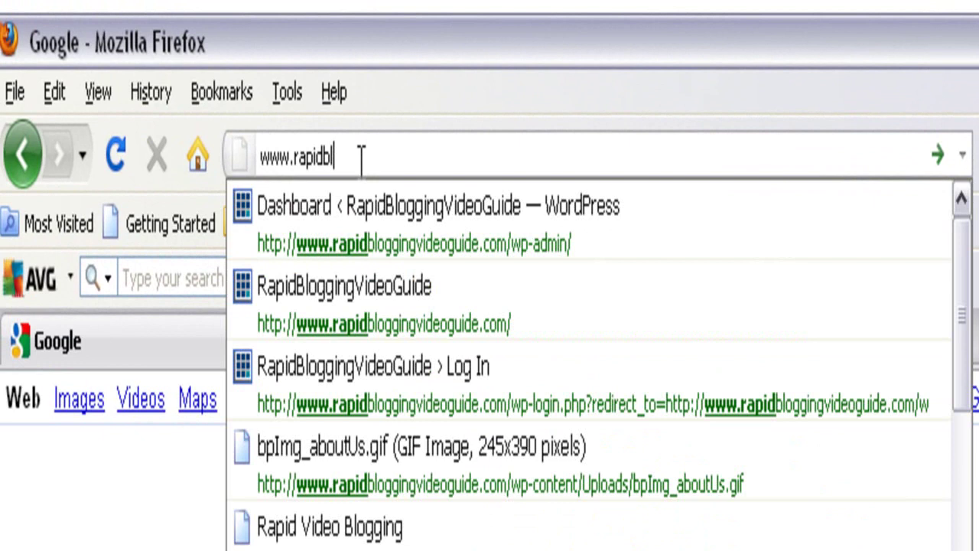
type("ingvideoguide.com/wp-admin")
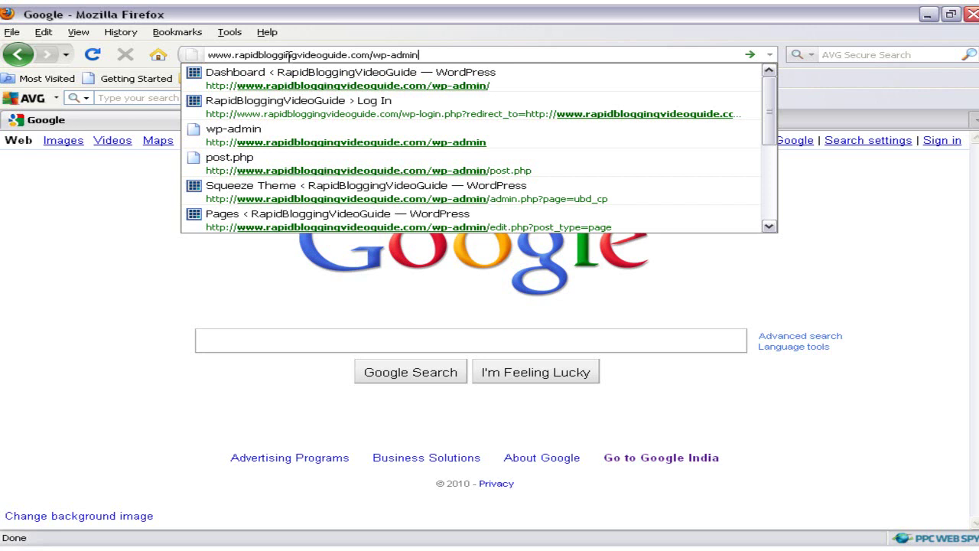
key("Return")
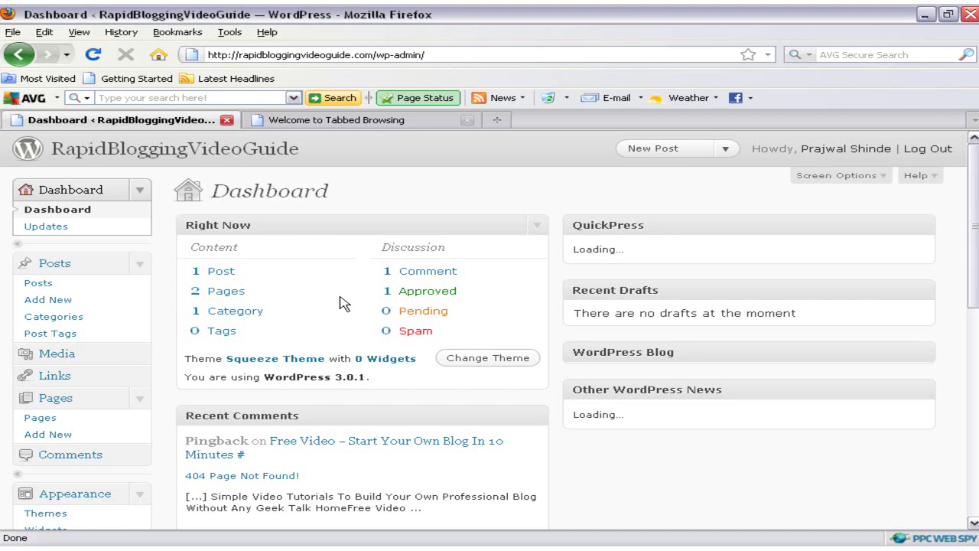
scroll(336, 307, "down", 4)
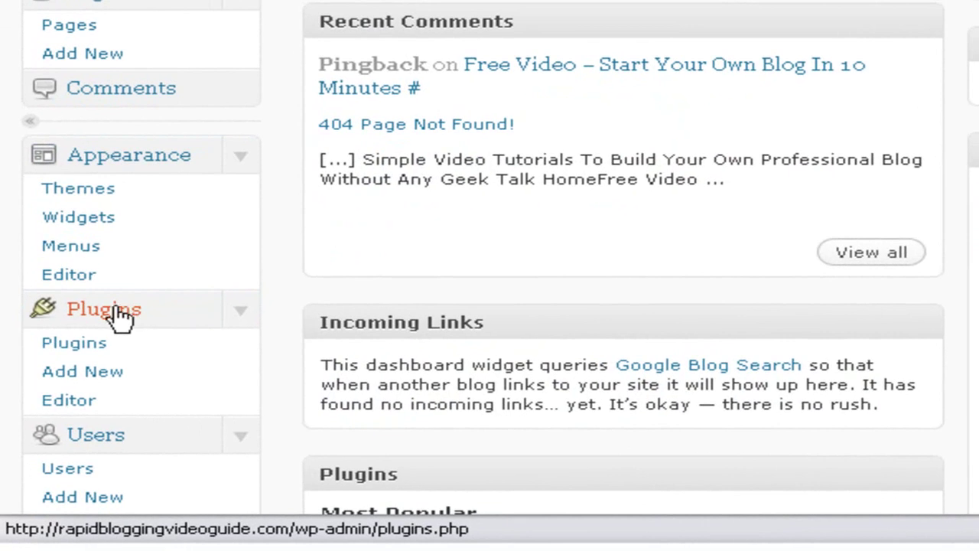
left_click(119, 313)
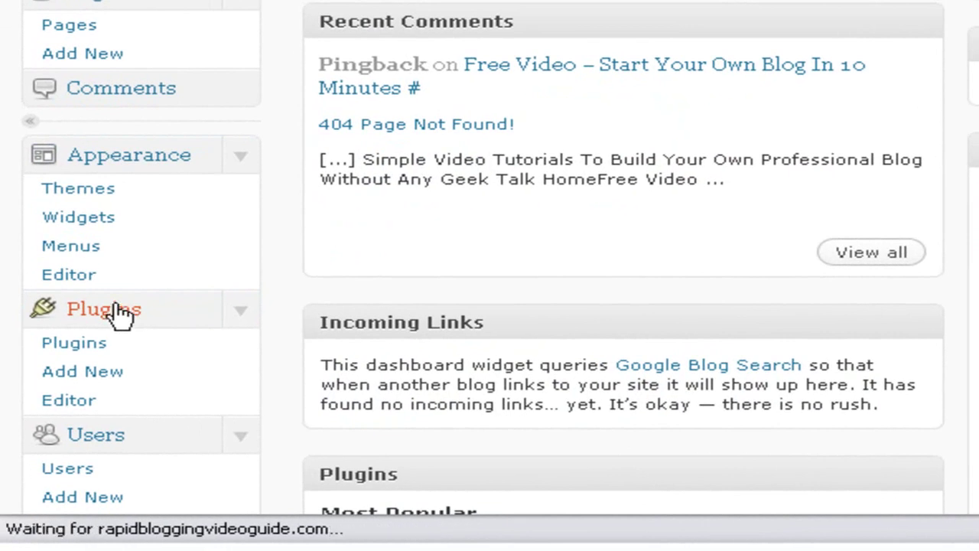
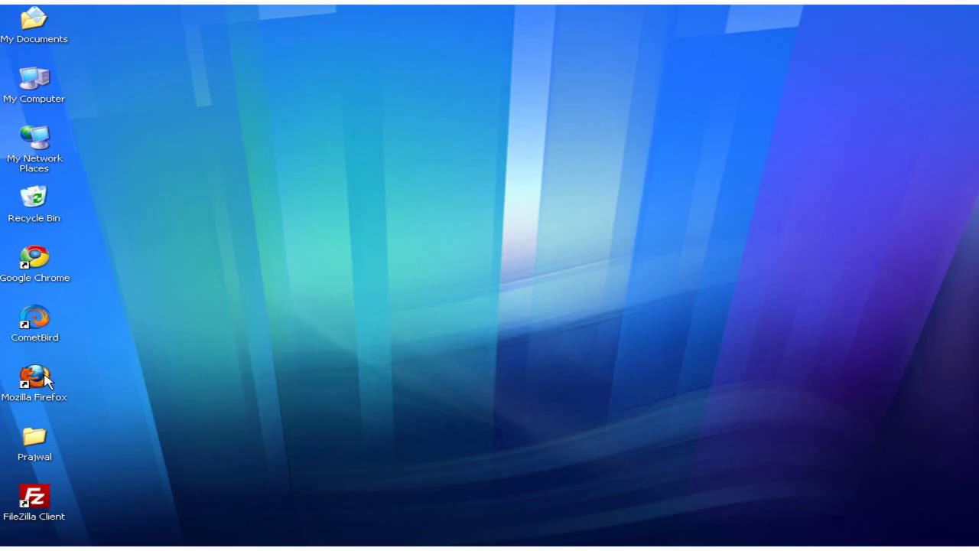
double_click(34, 377)
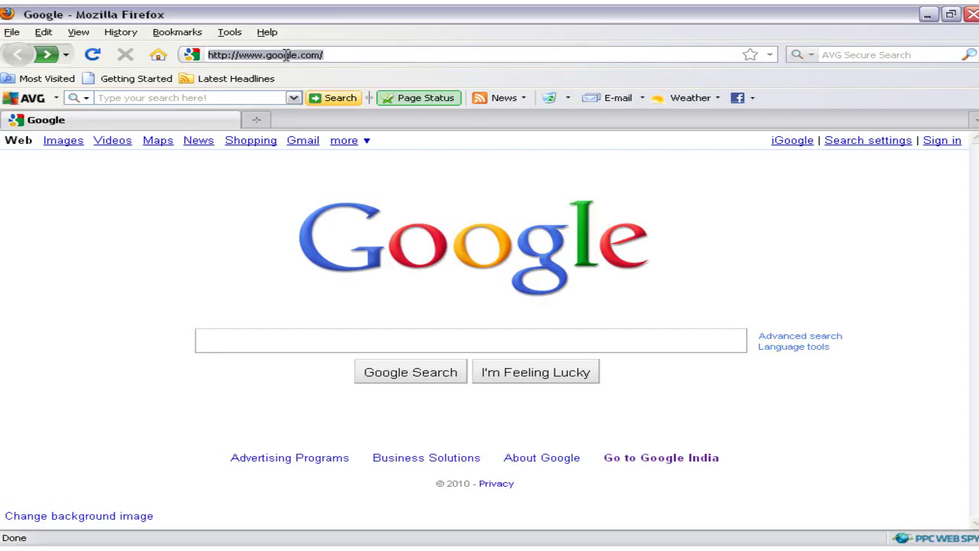
type("w")
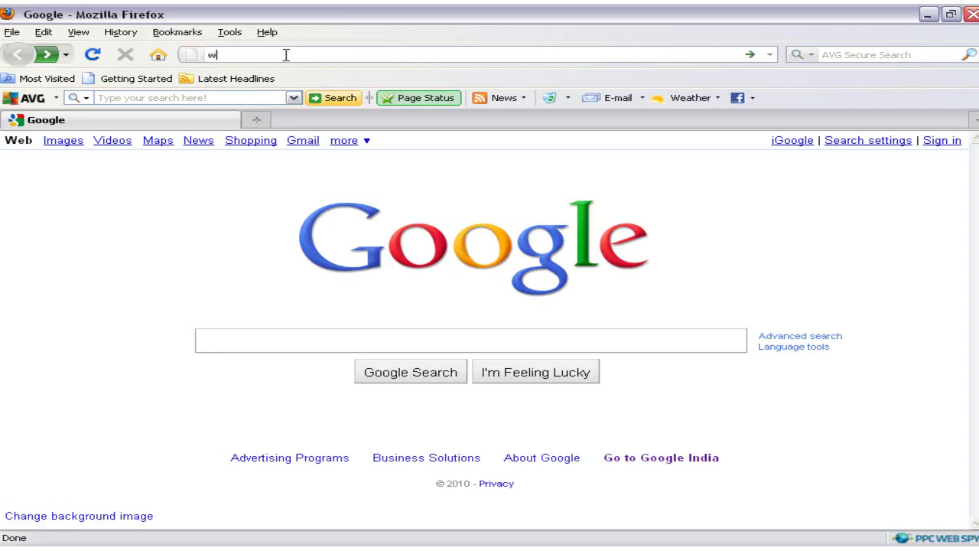
type("w")
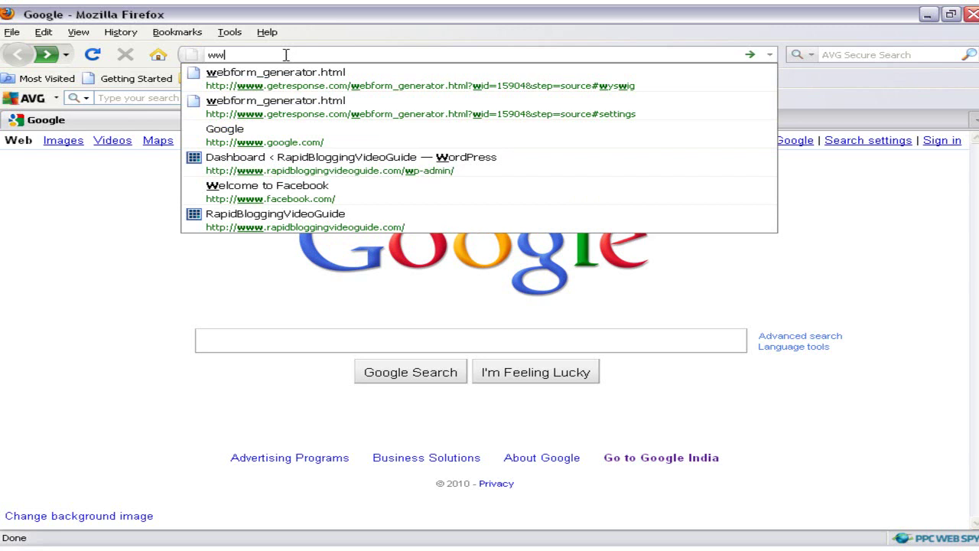
type("w.wordpress.o")
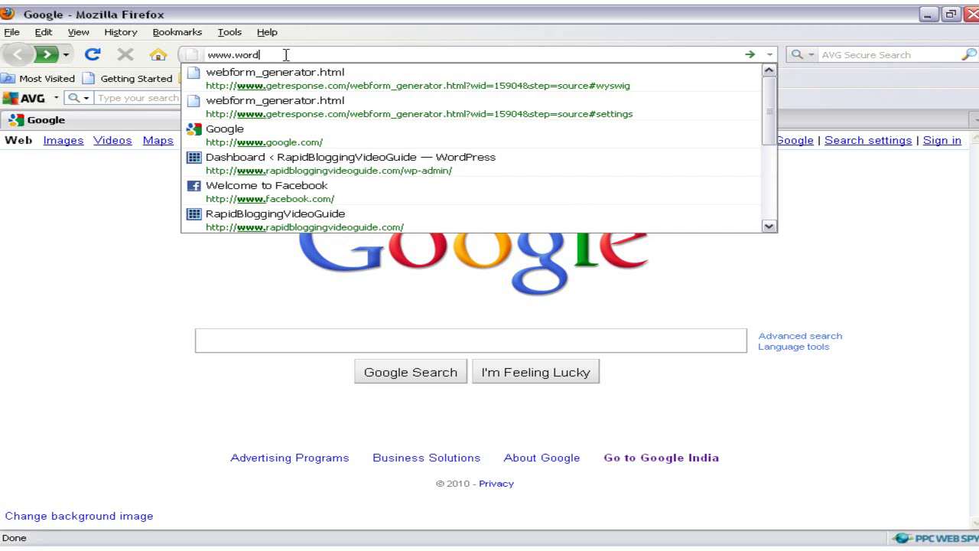
type("rg")
key("Return")
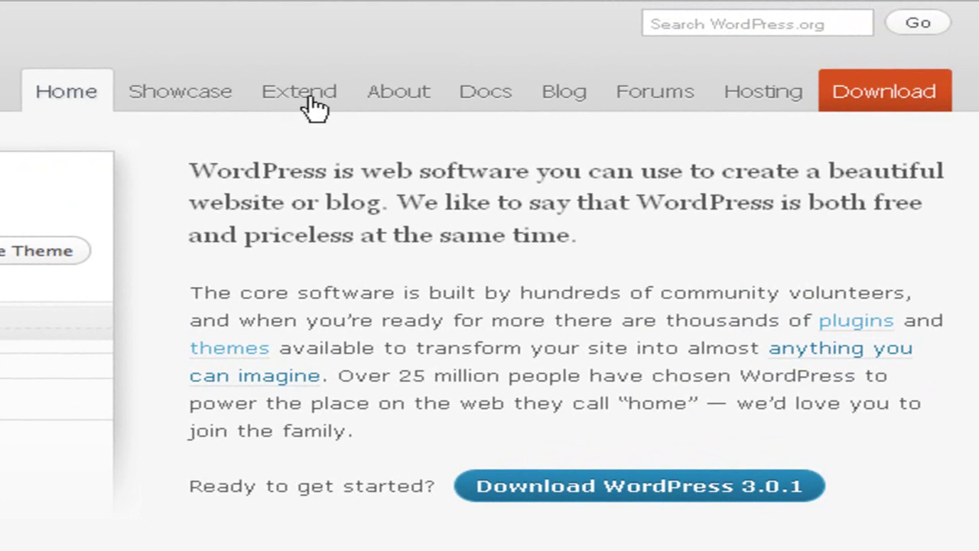
mouse_move(315, 96)
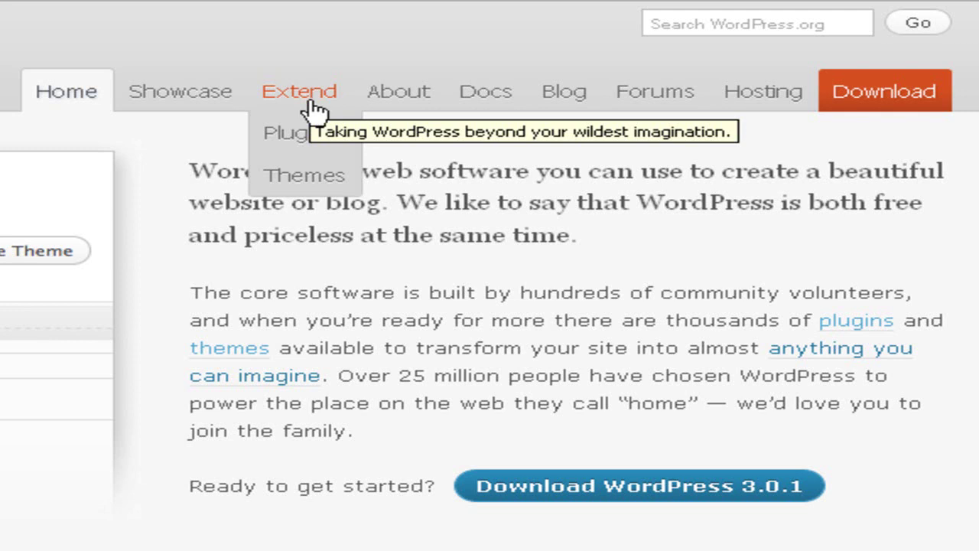
left_click(287, 140)
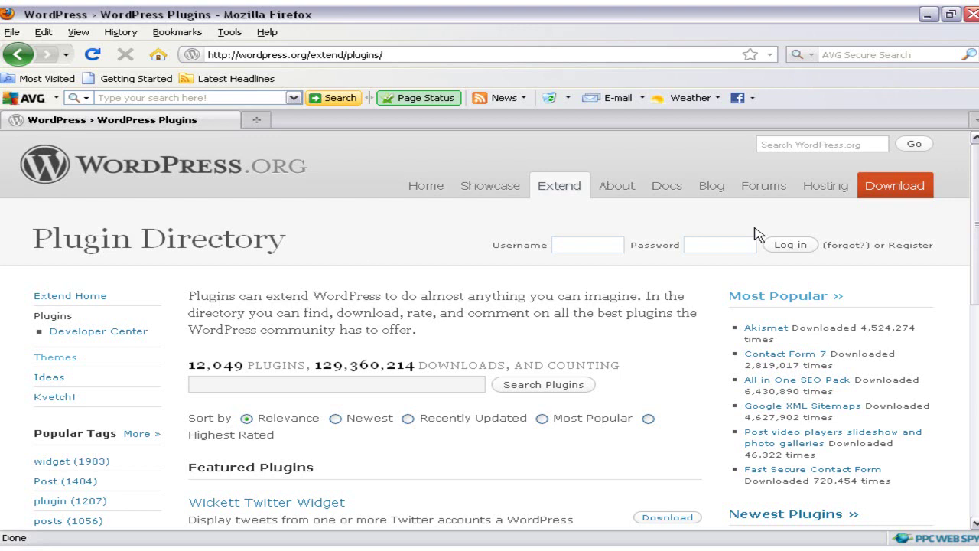
- Search the Plugin Directory for "personal tweet me button"
scroll(973, 387, "down", 10)
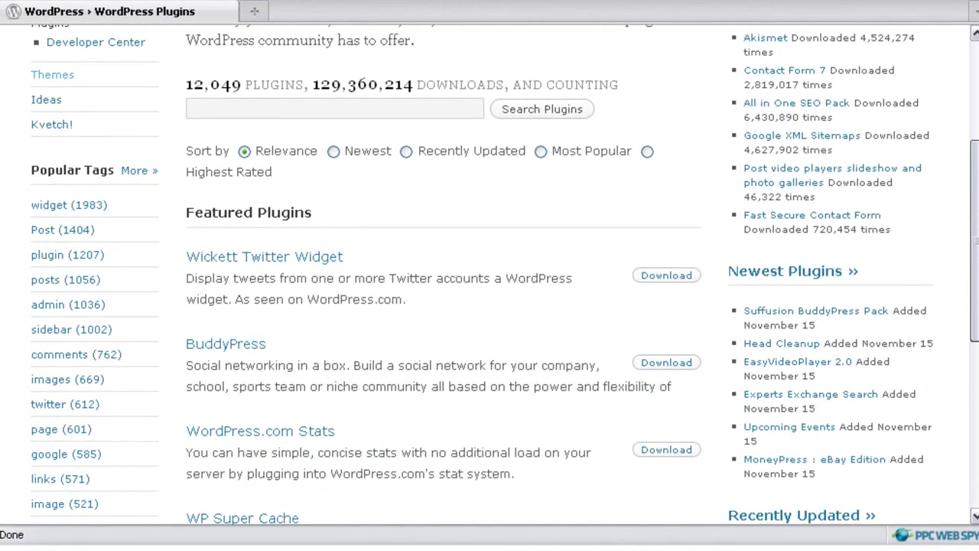
left_click_drag(972, 387, 965, 73)
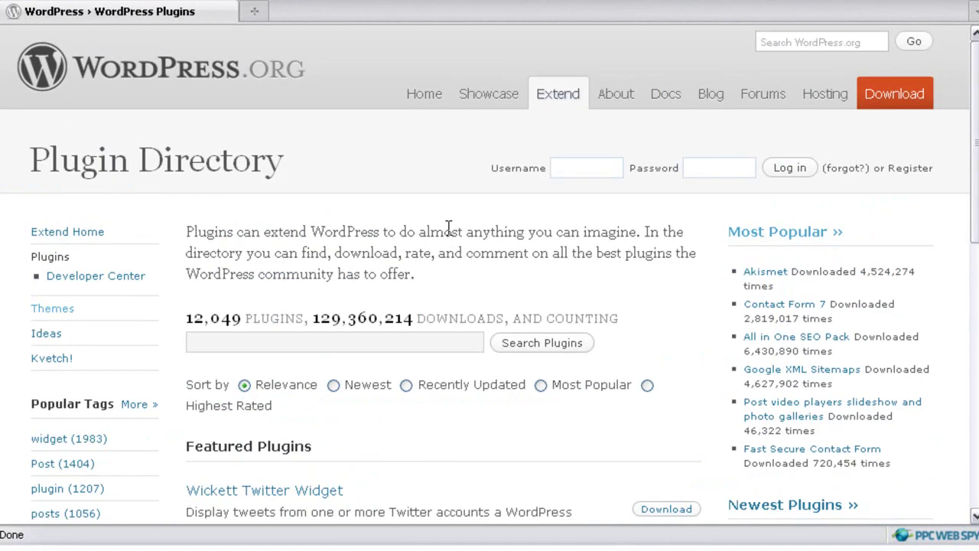
left_click(317, 344)
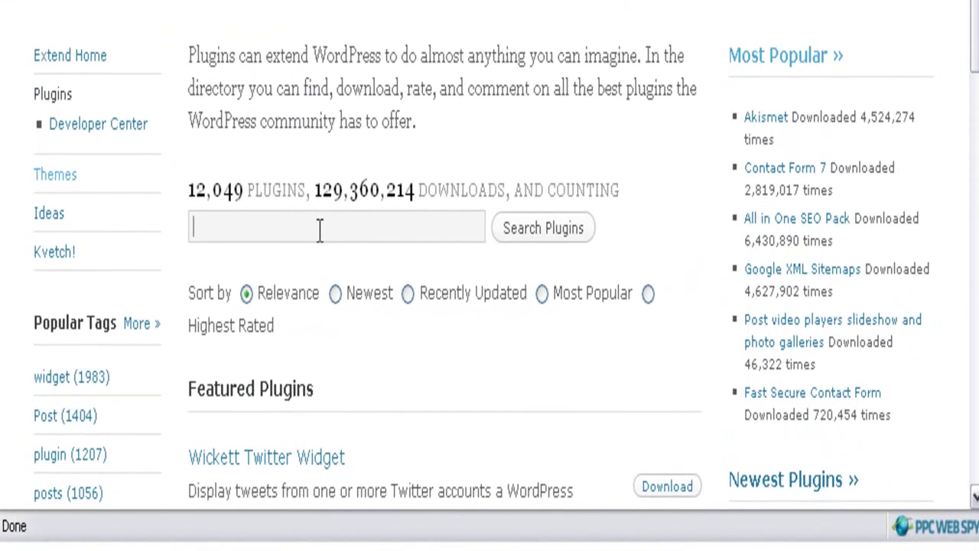
type("pes")
key("BackSpace")
type("rsonal tweet me button")
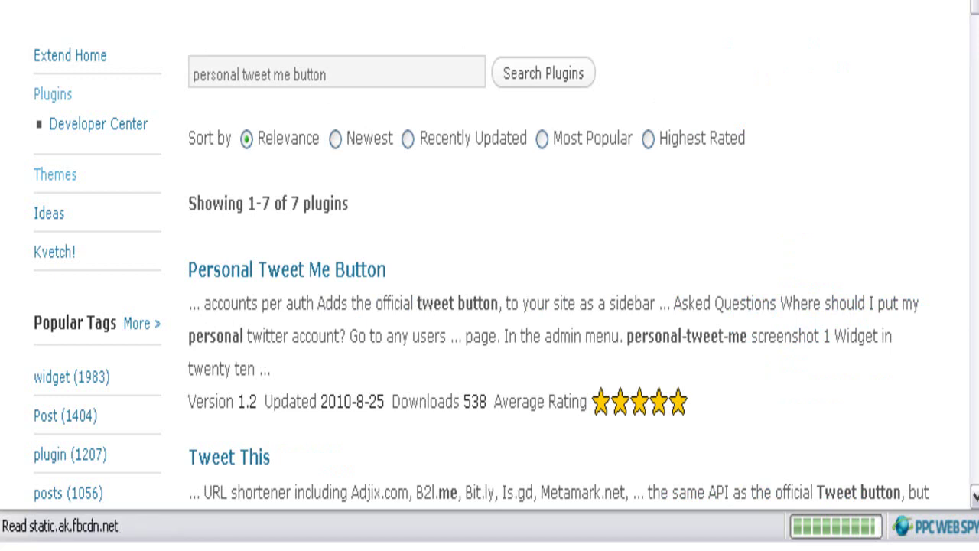
- Look through the search results and open the Personal Tweet Me Button plugin page
scroll(482, 252, "down", 10)
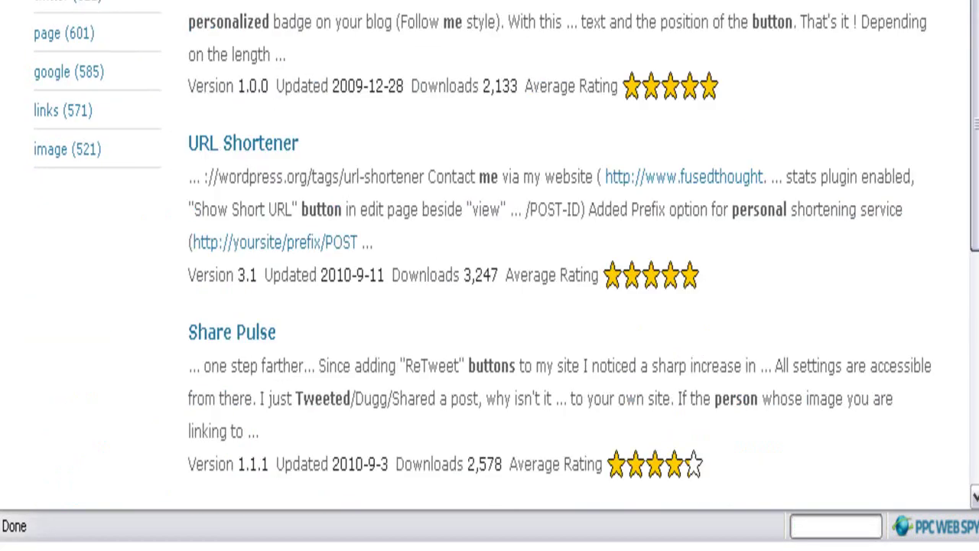
scroll(489, 252, "down", 6)
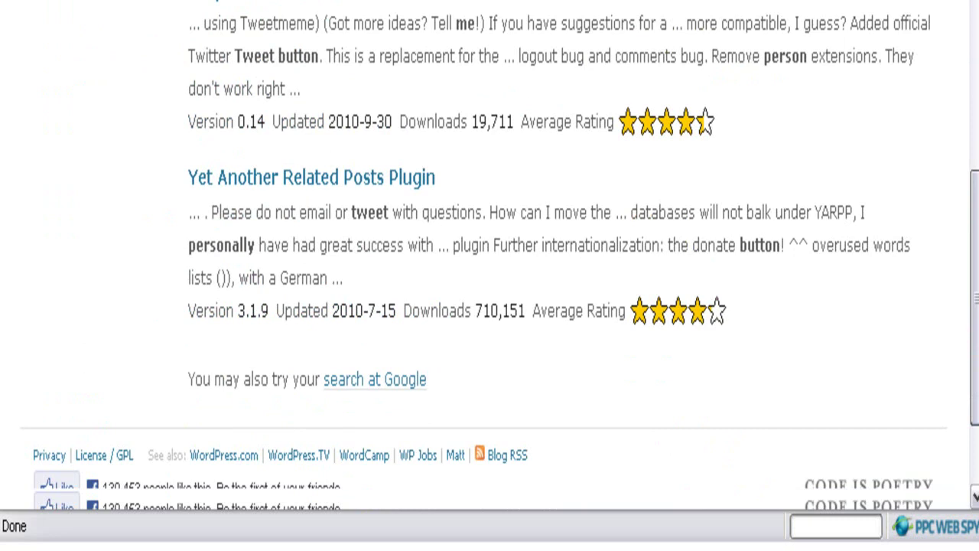
scroll(489, 252, "up", 10)
scroll(226, 283, "up", 6)
left_click(226, 276)
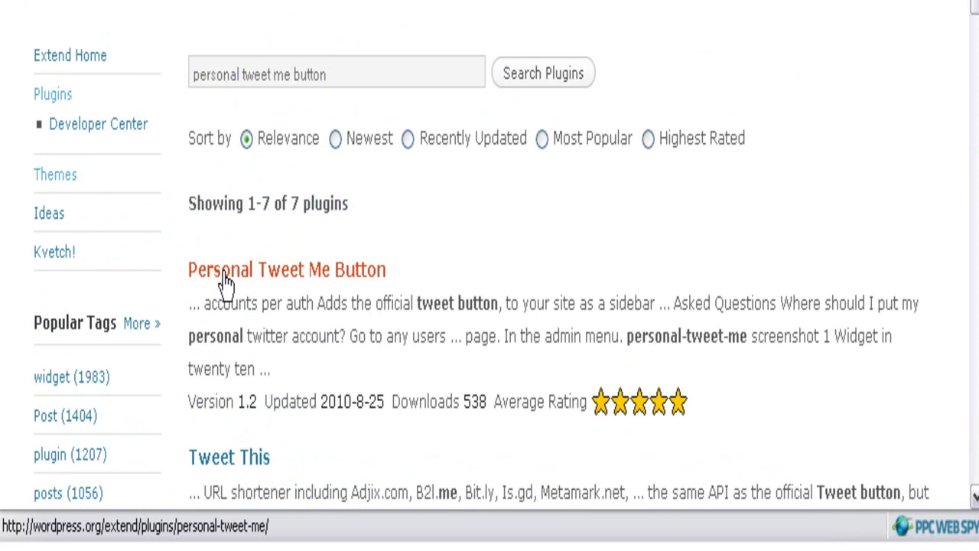
left_click(227, 277)
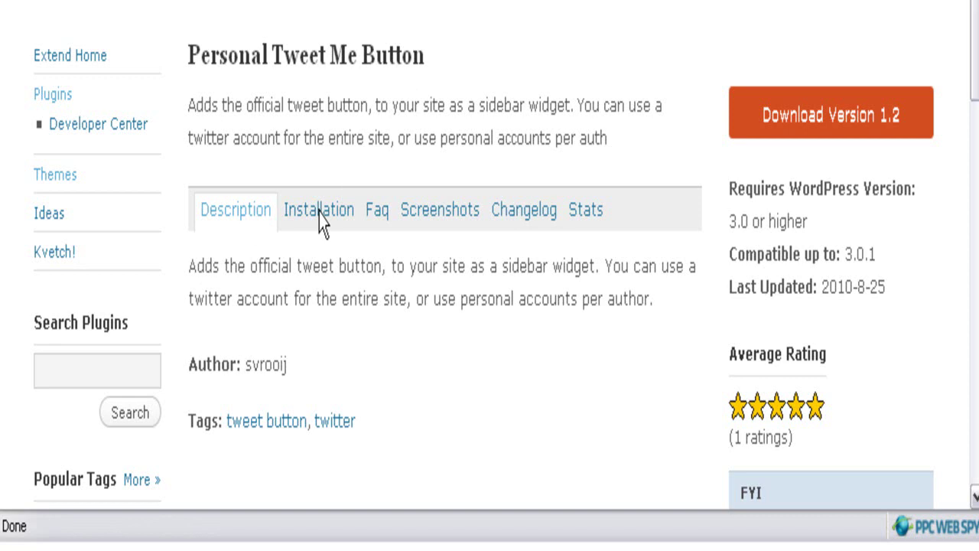
- Review the plugin's FAQ, changelog and installation instructions
left_click(385, 217)
left_click(385, 217)
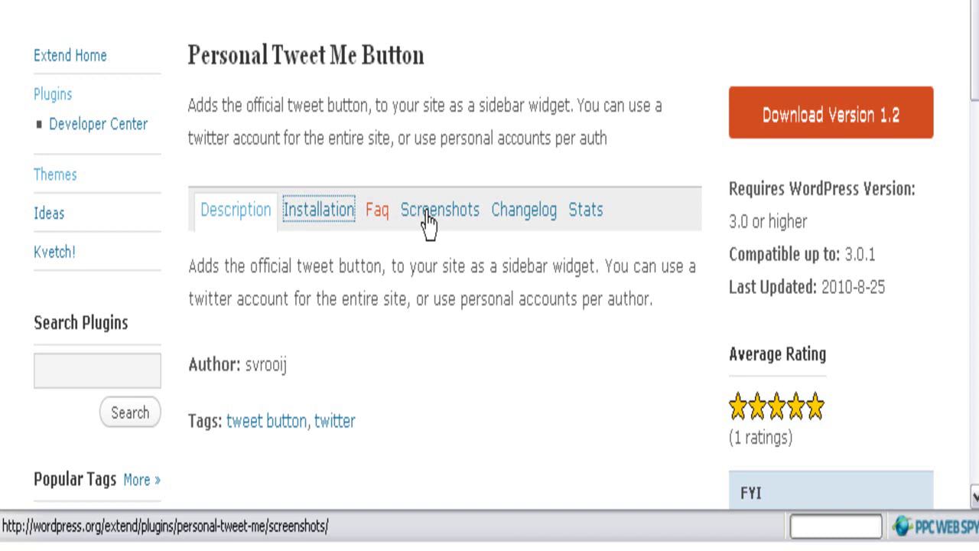
left_click(539, 226)
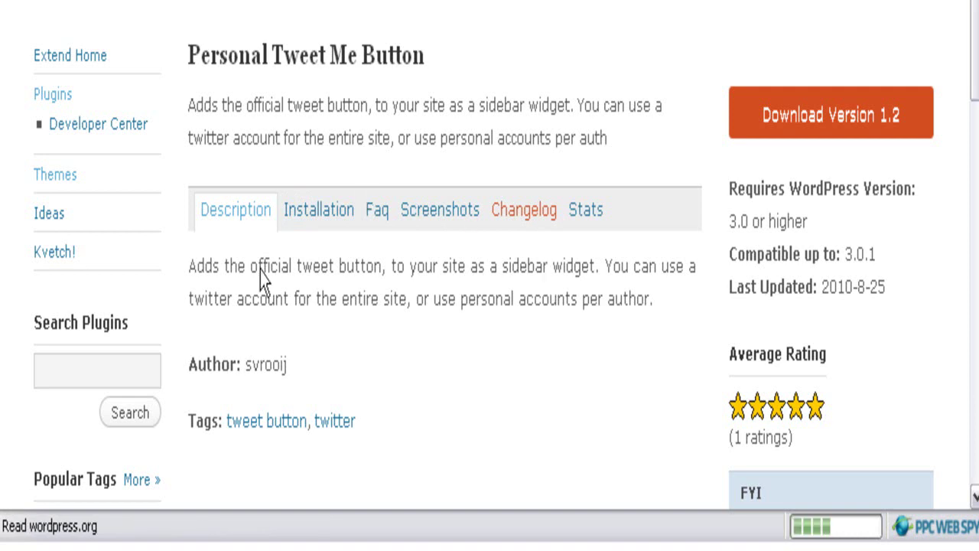
left_click(485, 337)
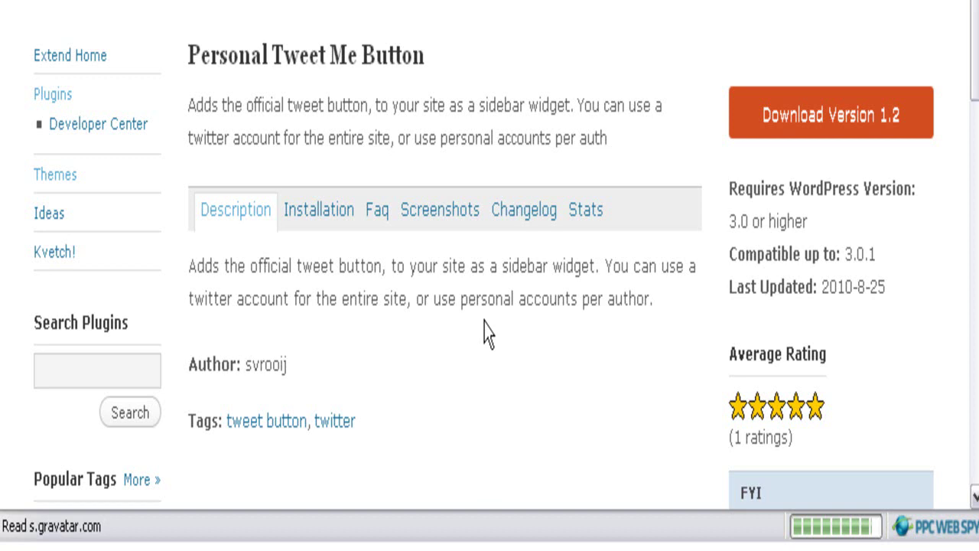
left_click(319, 209)
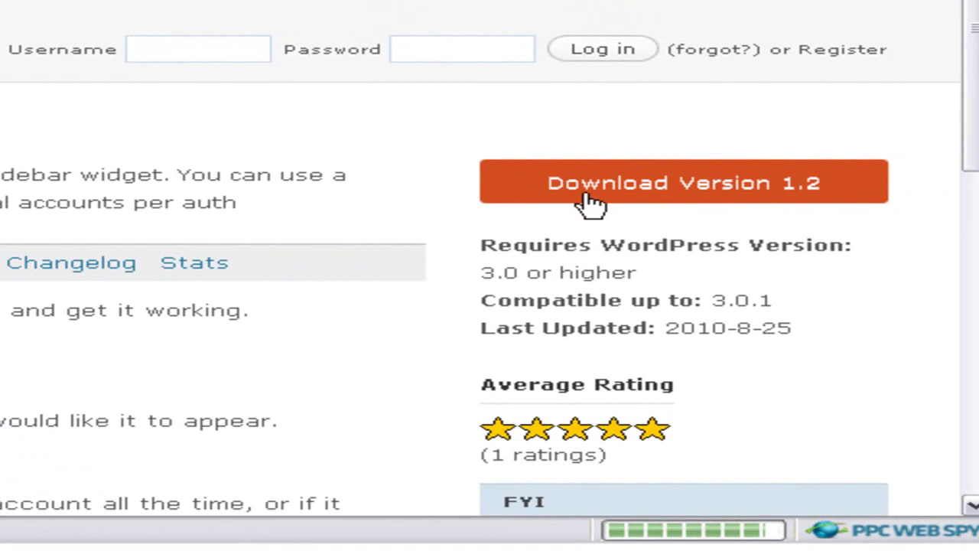
- Download version 1.2 of the plugin, saving personal-tweet-me.zip to the desktop, and check the saved archive there
left_click(707, 201)
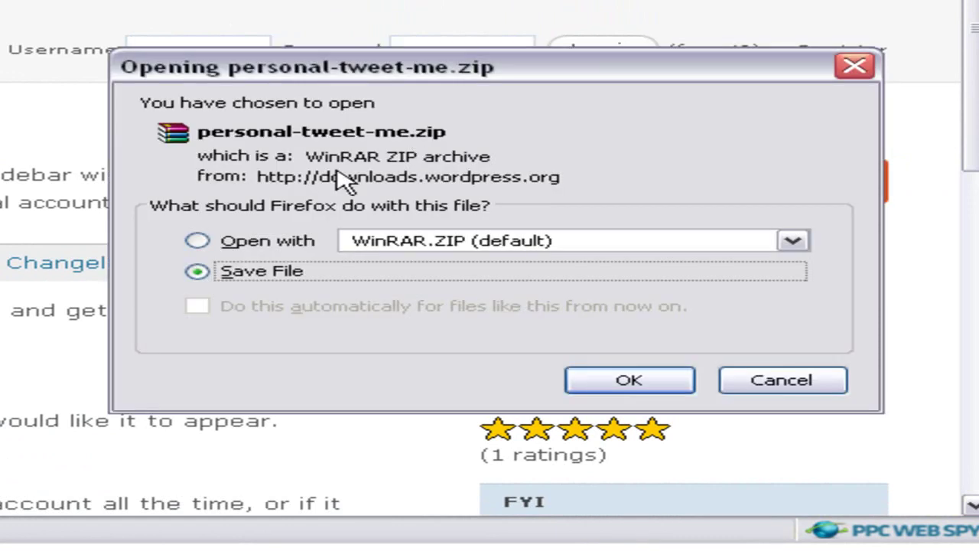
left_click(197, 241)
left_click(196, 272)
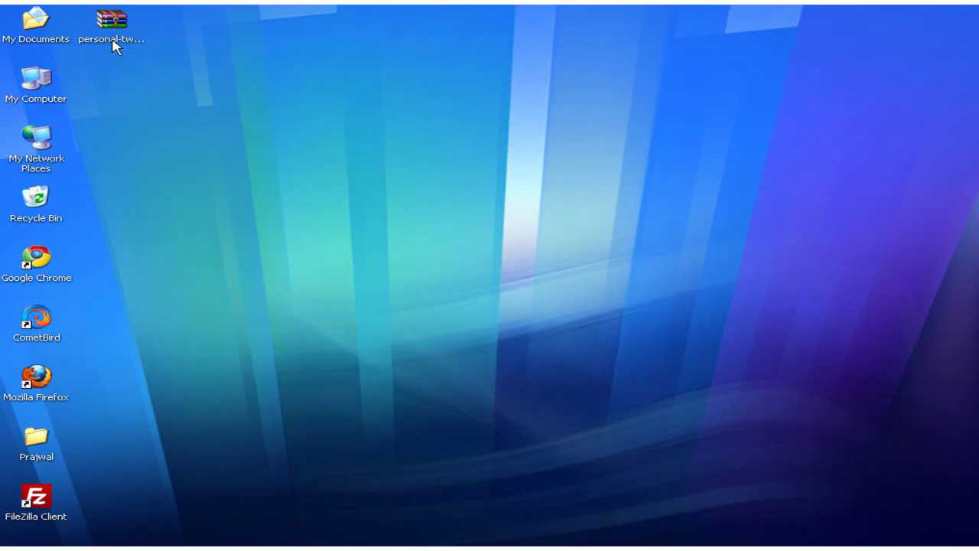
left_click(111, 44)
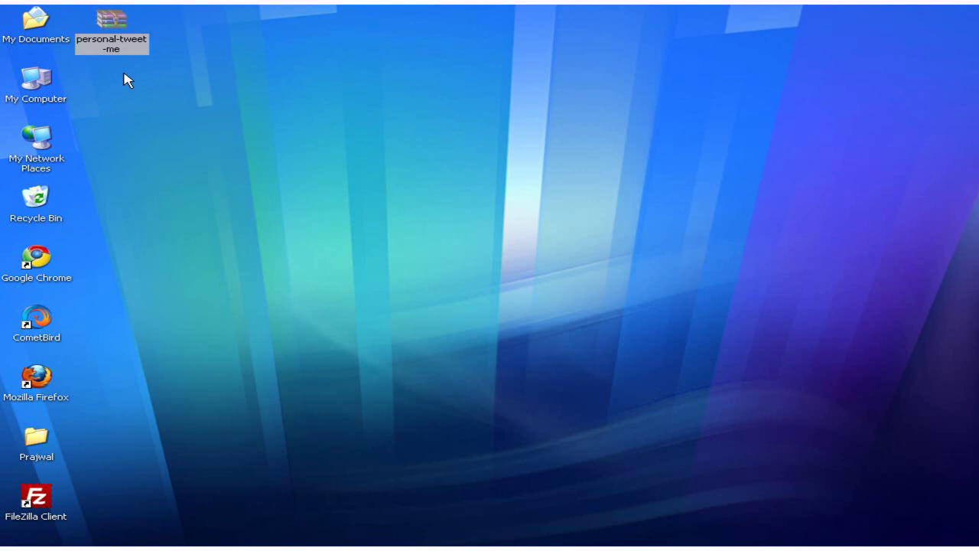
left_click(161, 148)
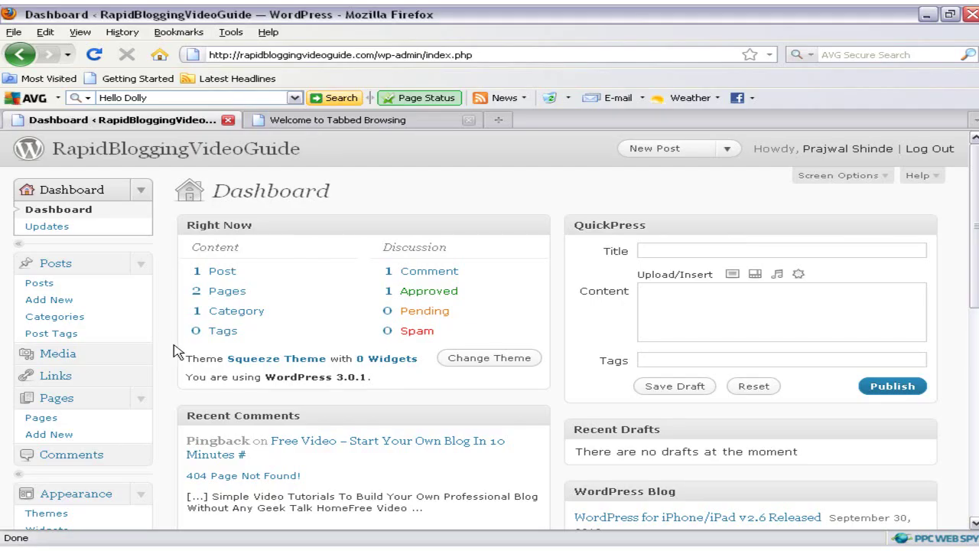
- From the blog's WordPress dashboard, go to the plugins list and start adding a new plugin
scroll(174, 351, "down", 2)
scroll(179, 348, "down", 2)
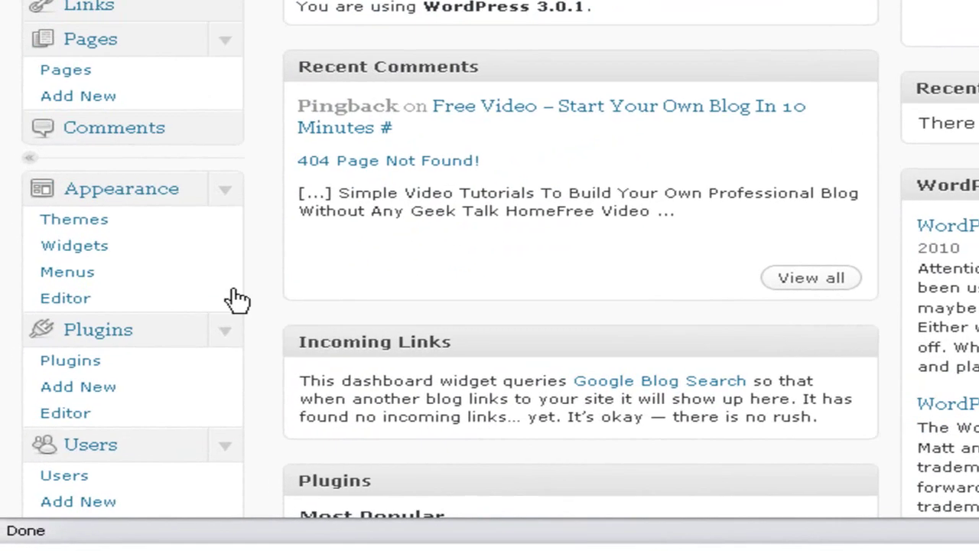
left_click(104, 325)
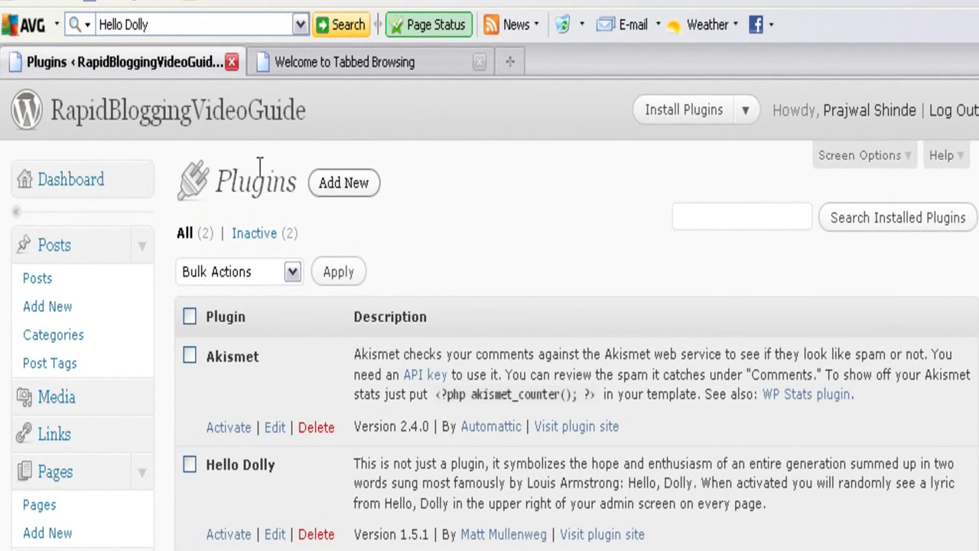
left_click(337, 193)
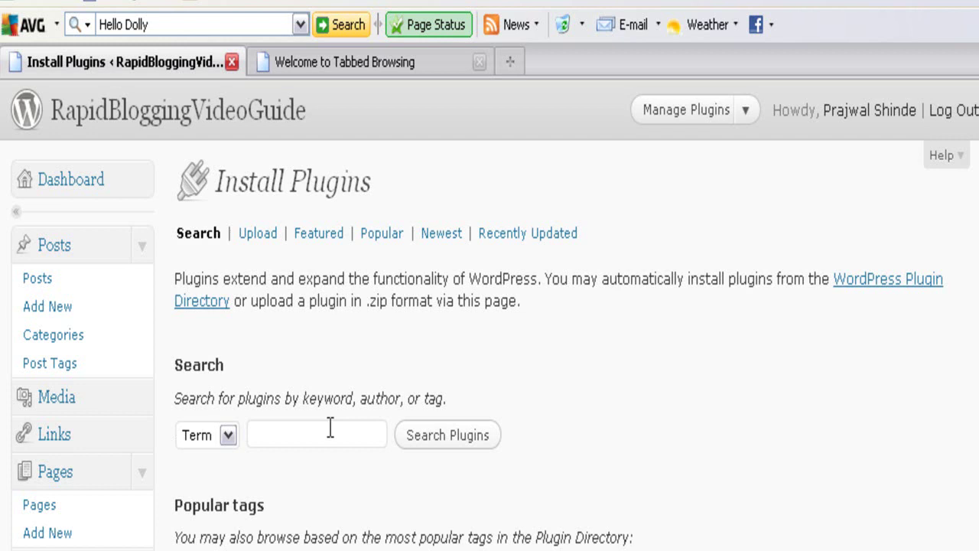
left_click(304, 432)
left_click(437, 440)
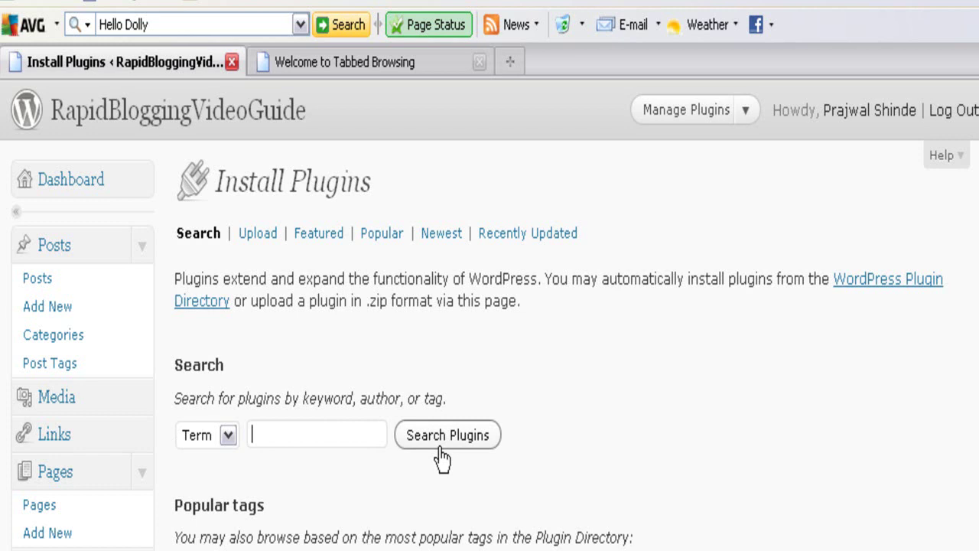
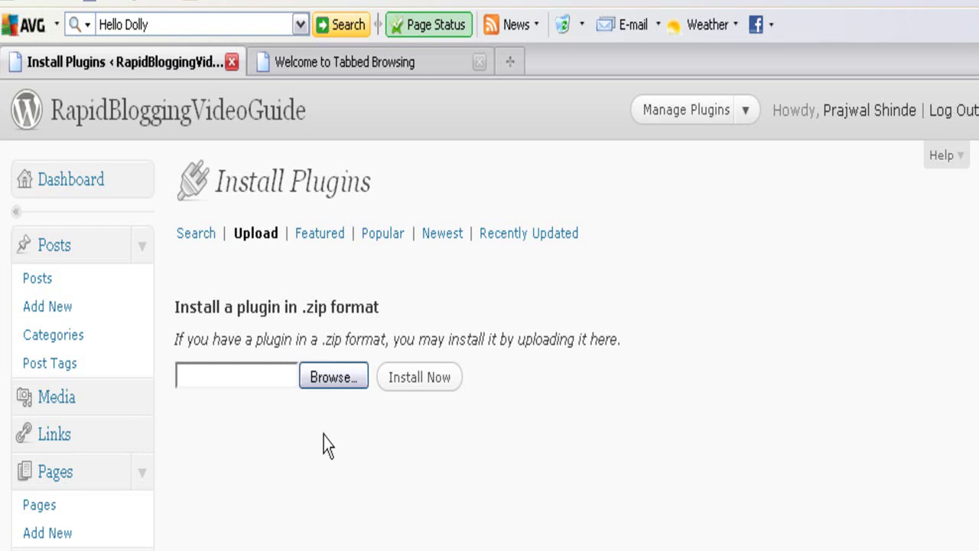
- Upload the personal-tweet-me archive from the desktop to install the plugin, and activate it on the blog
left_click(324, 379)
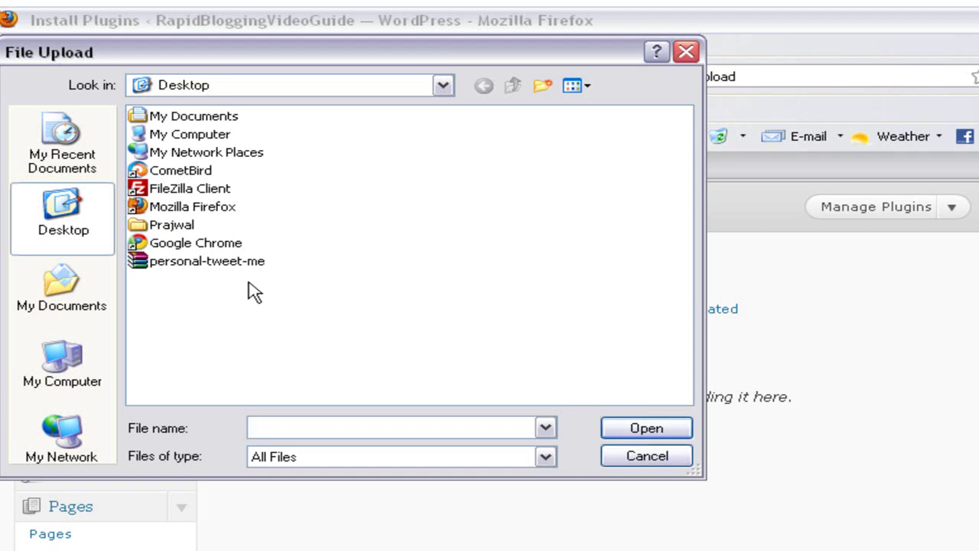
left_click(224, 265)
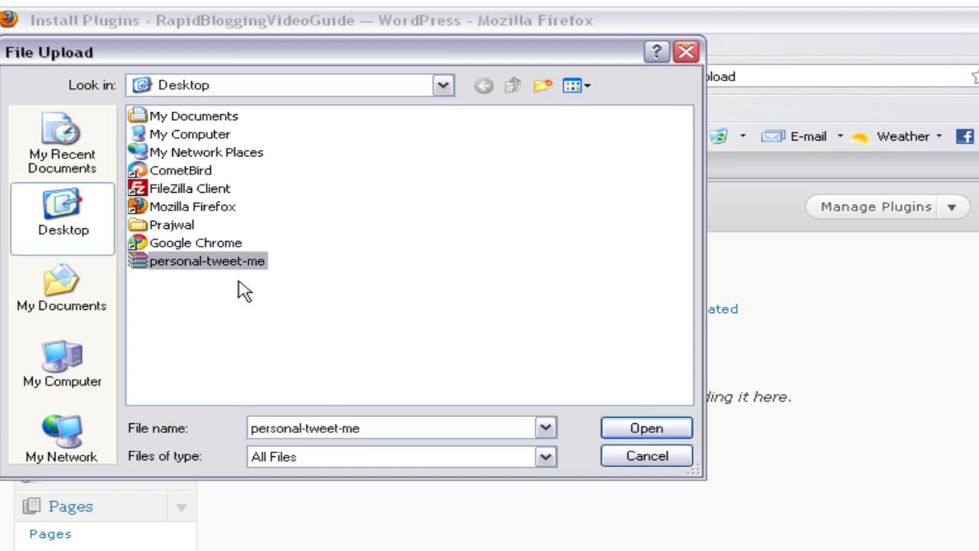
left_click(641, 437)
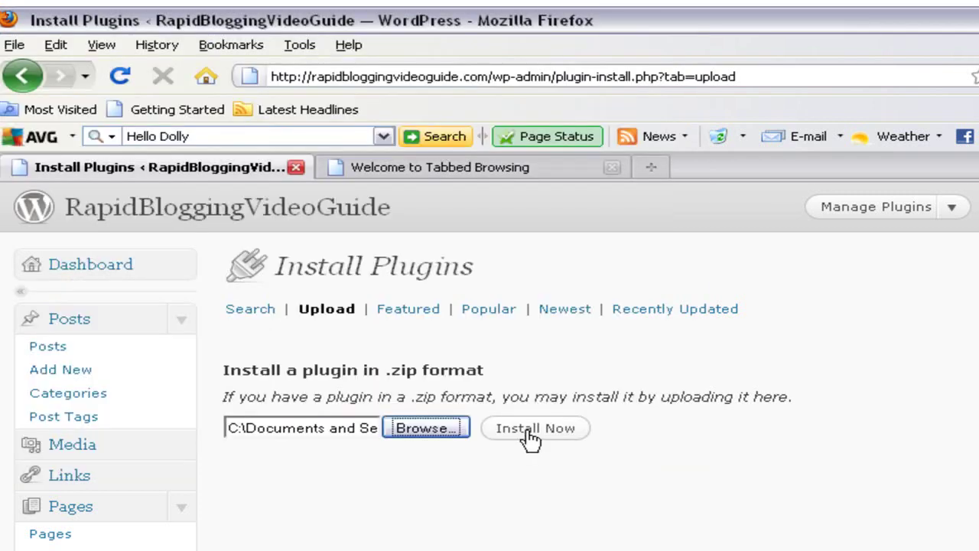
left_click(533, 430)
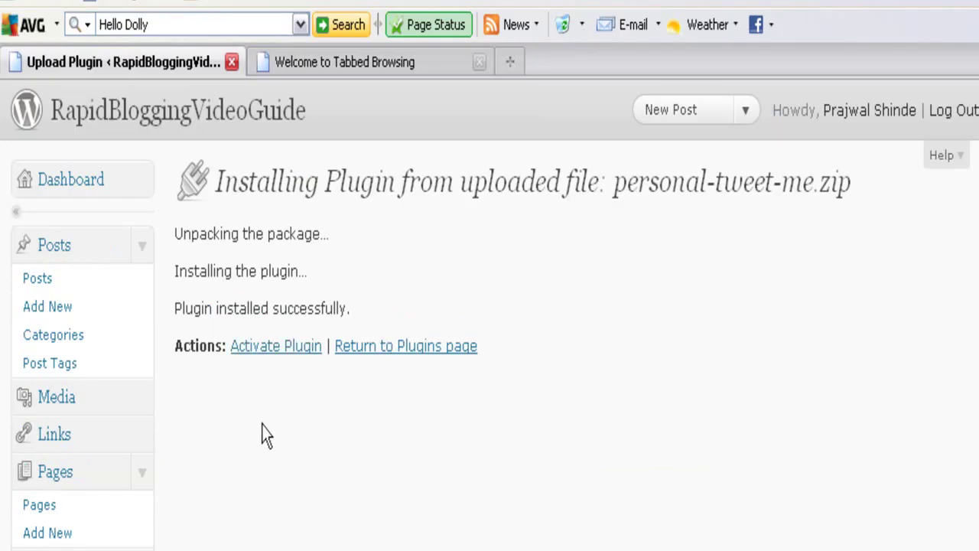
left_click(276, 348)
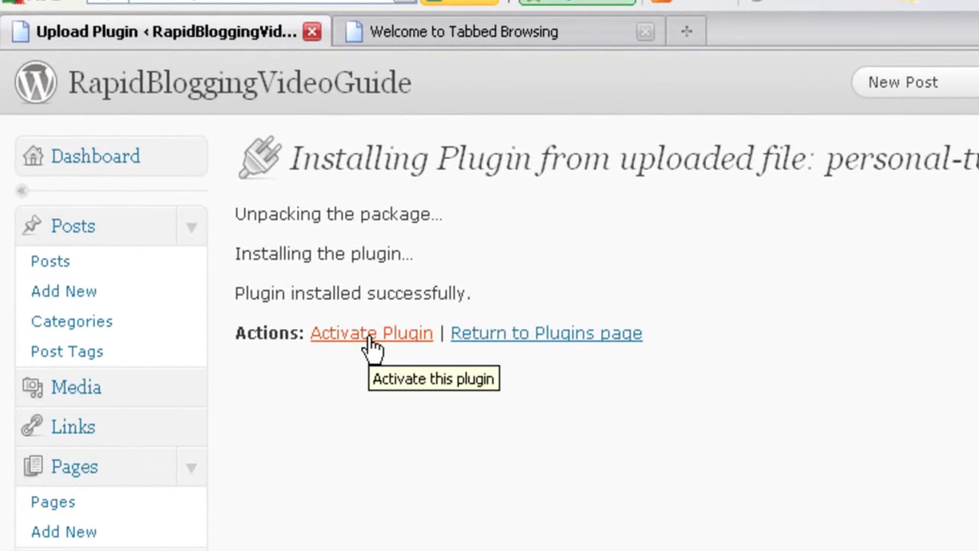
left_click(372, 340)
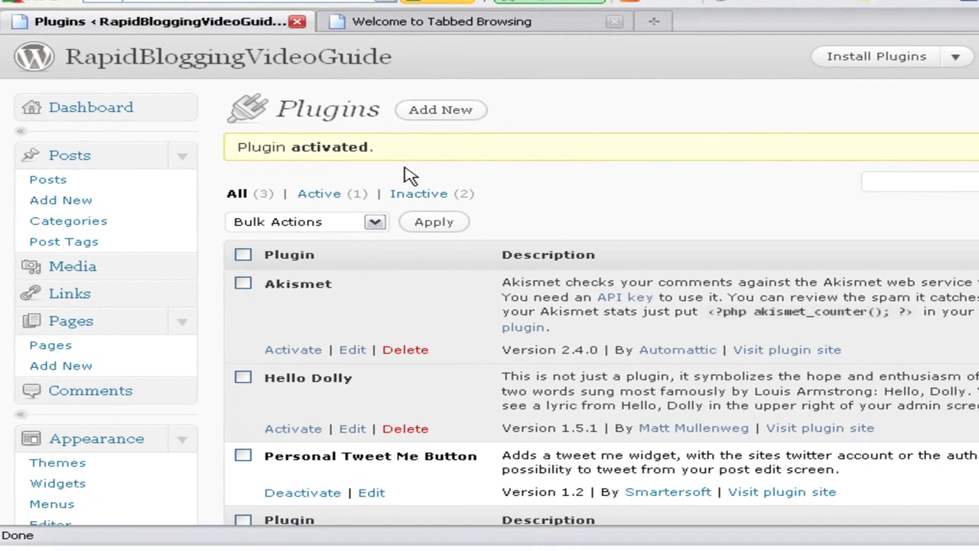
- Check the Personal Tweet Me Button entry in the plugin list and its Tweet button on the blog's contest post
scroll(428, 256, "down", 3)
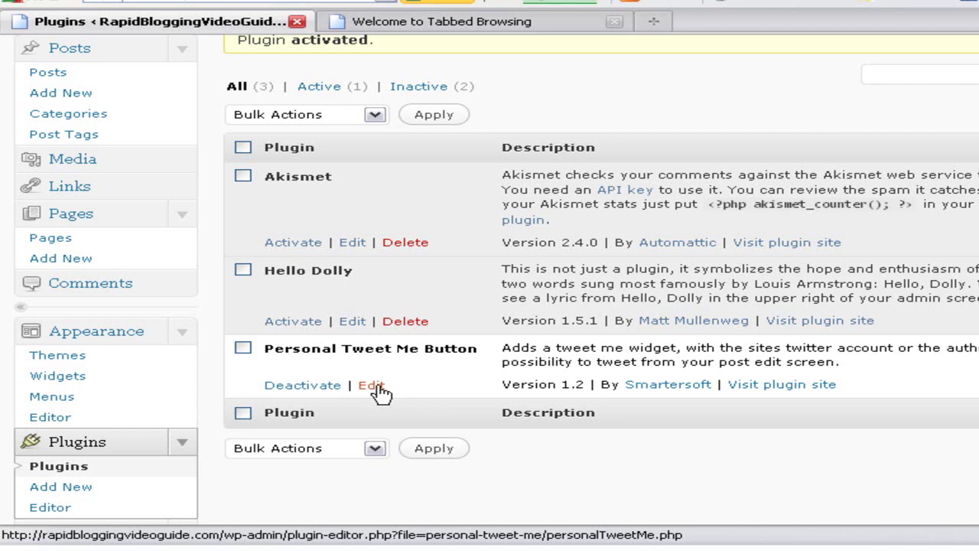
scroll(380, 392, "up", 3)
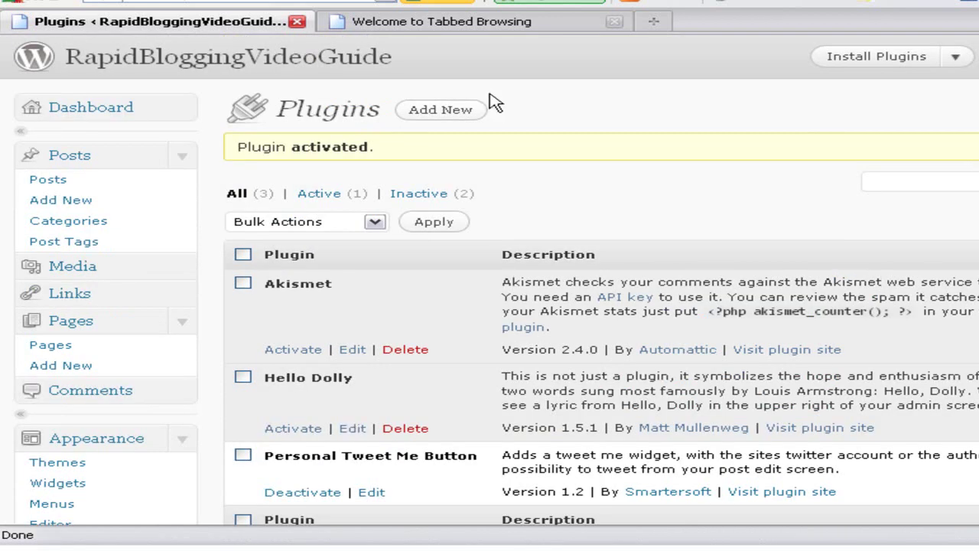
left_click(413, 17)
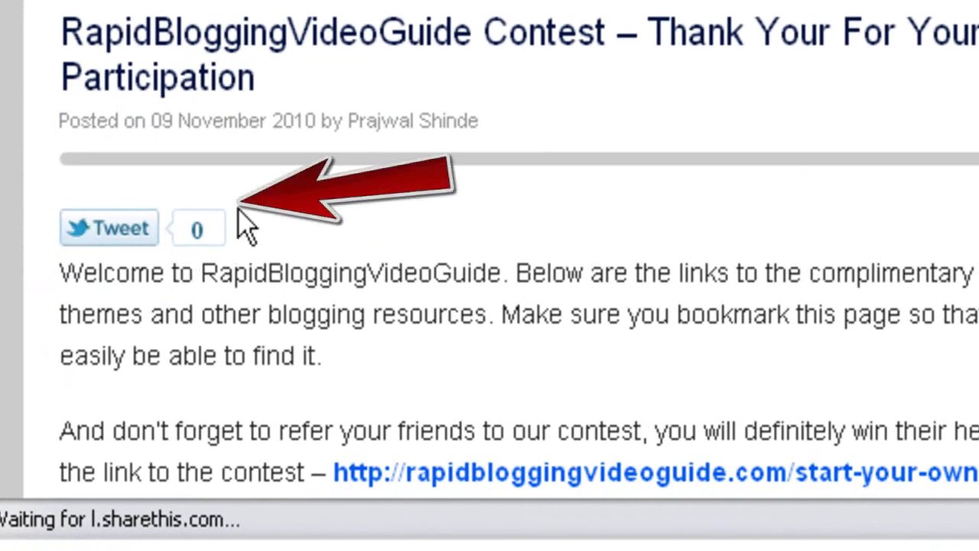
left_click(95, 225)
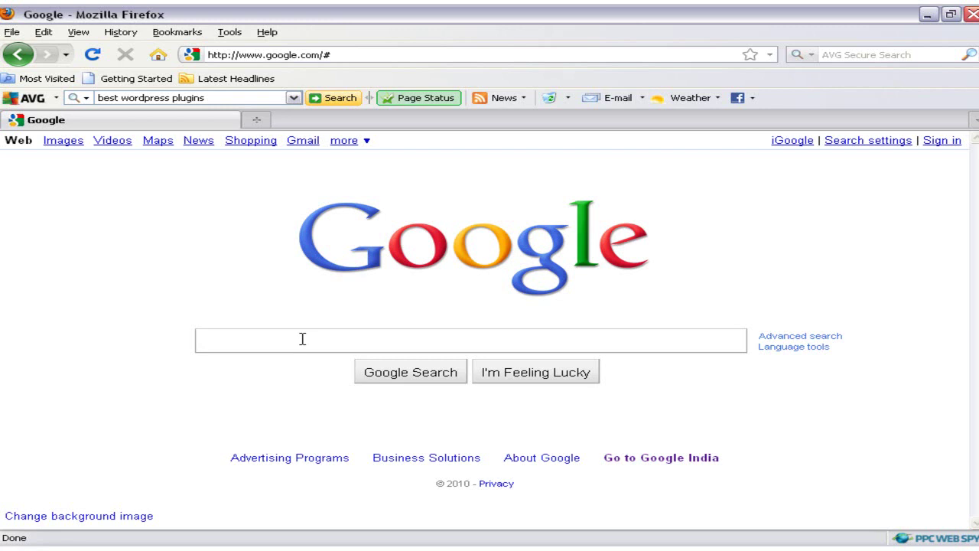
- Search Google for "best wordpress plugins"
type("best w")
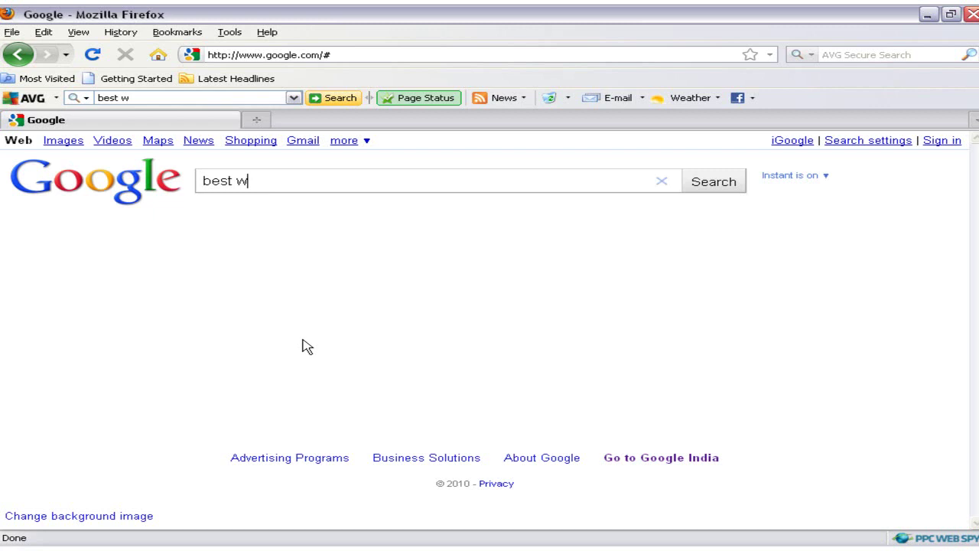
type("ordp")
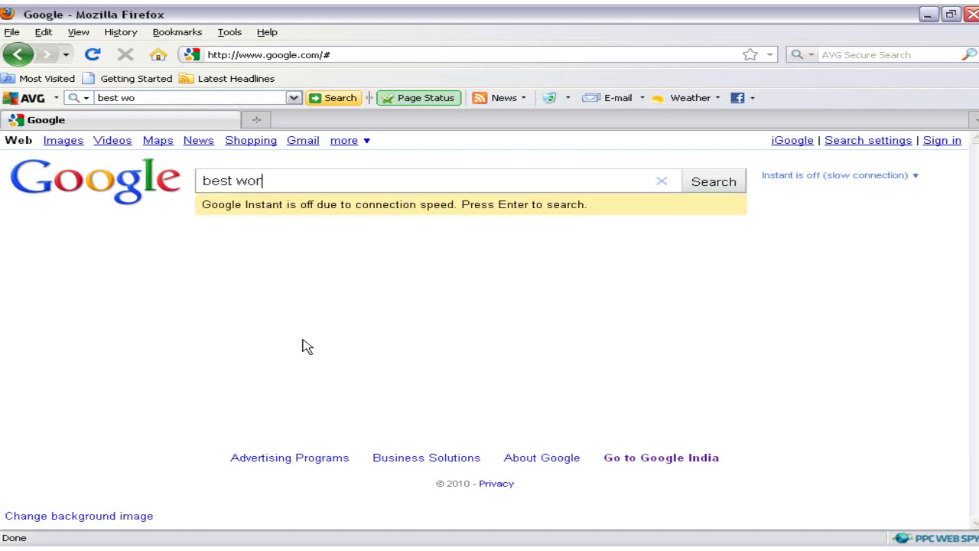
type("ress plugins")
key("Return")
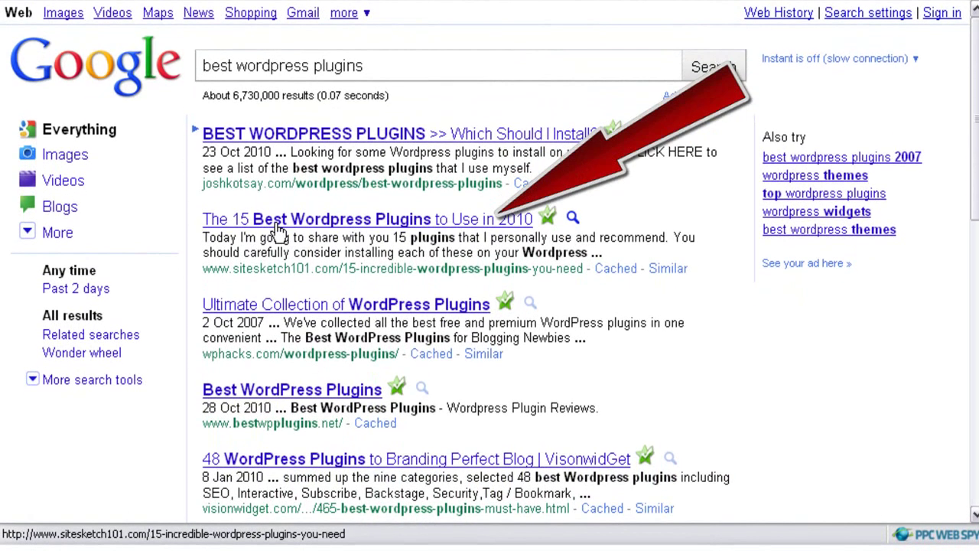
- Open the article "The 15 Best Wordpress Plugins to Use in 2010" and read its recommendations, including WP Super Cache
left_click(278, 225)
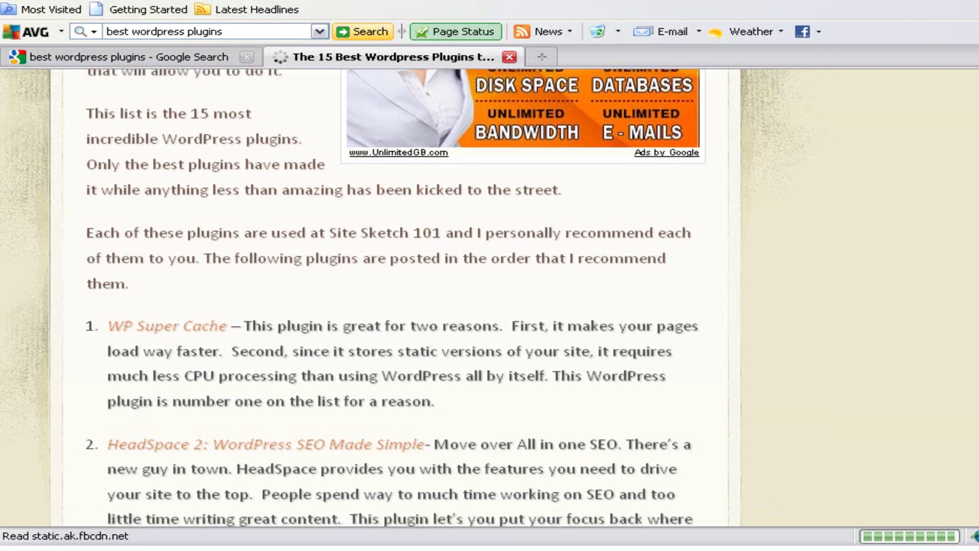
scroll(398, 291, "down", 1)
scroll(397, 298, "down", 3)
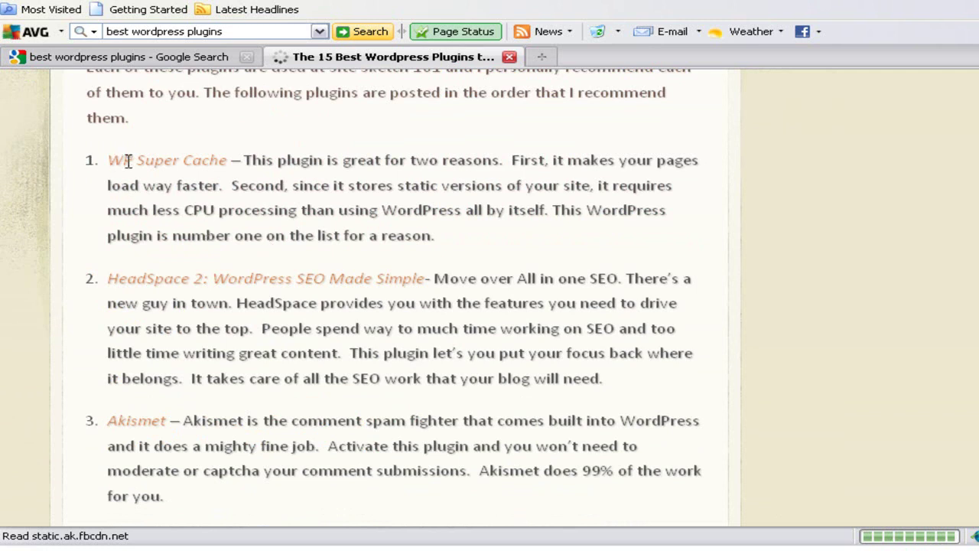
left_click(210, 168)
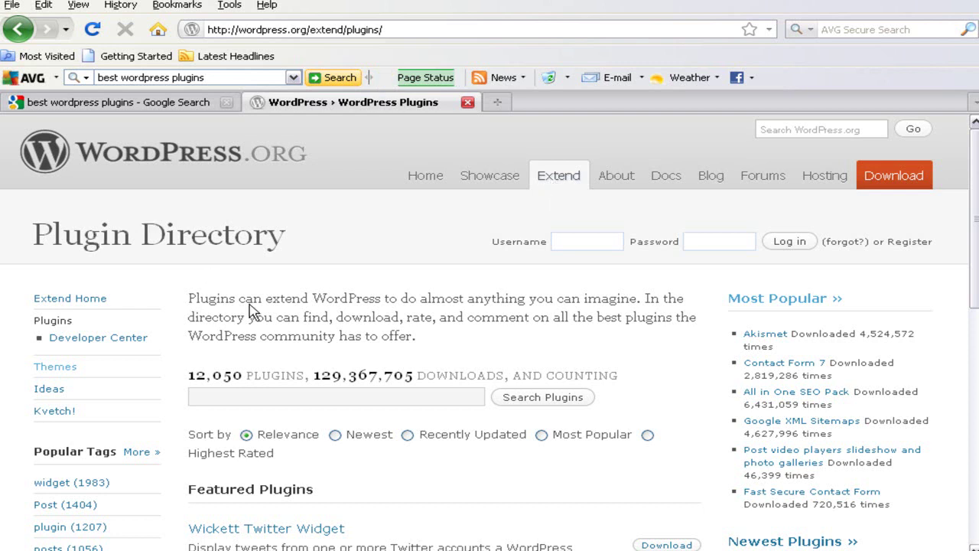
- Open the Most Popular list in the WordPress.org plugin directory and examine Akismet's version, download count and average rating
left_click(808, 305)
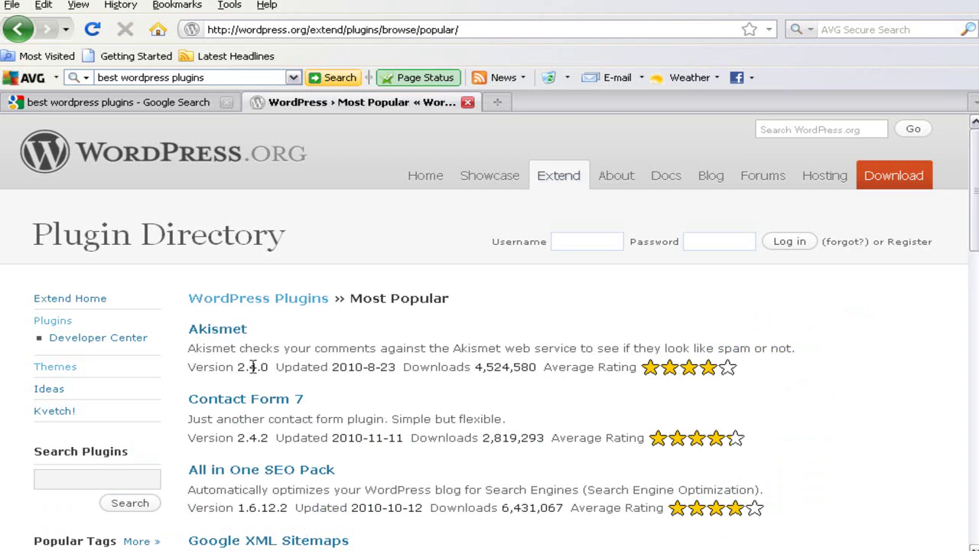
left_click_drag(196, 367, 301, 368)
left_click(422, 371)
left_click_drag(422, 371, 494, 370)
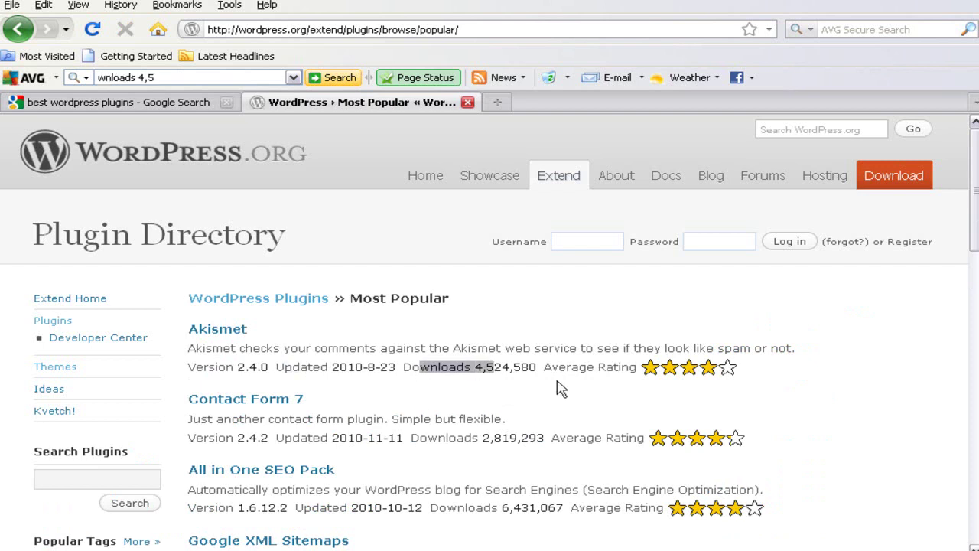
left_click(558, 370)
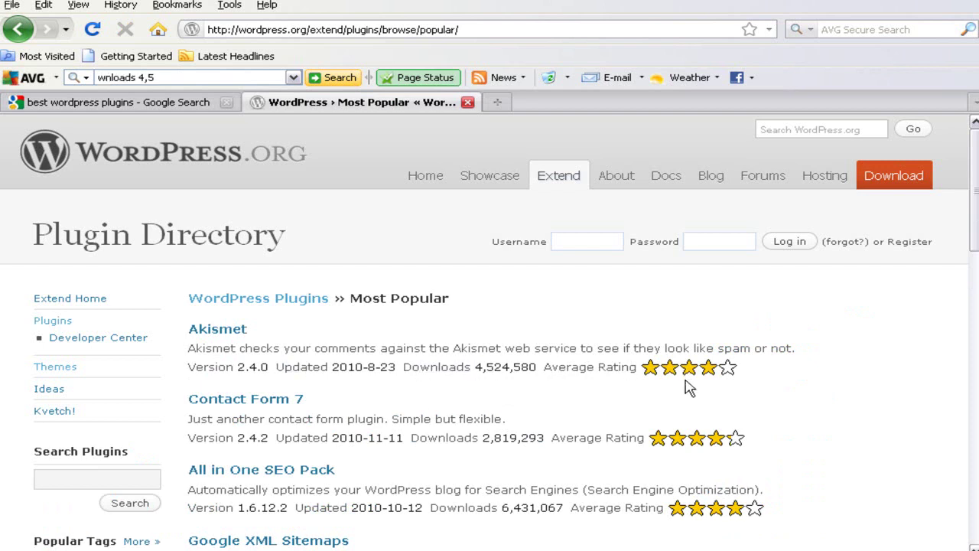